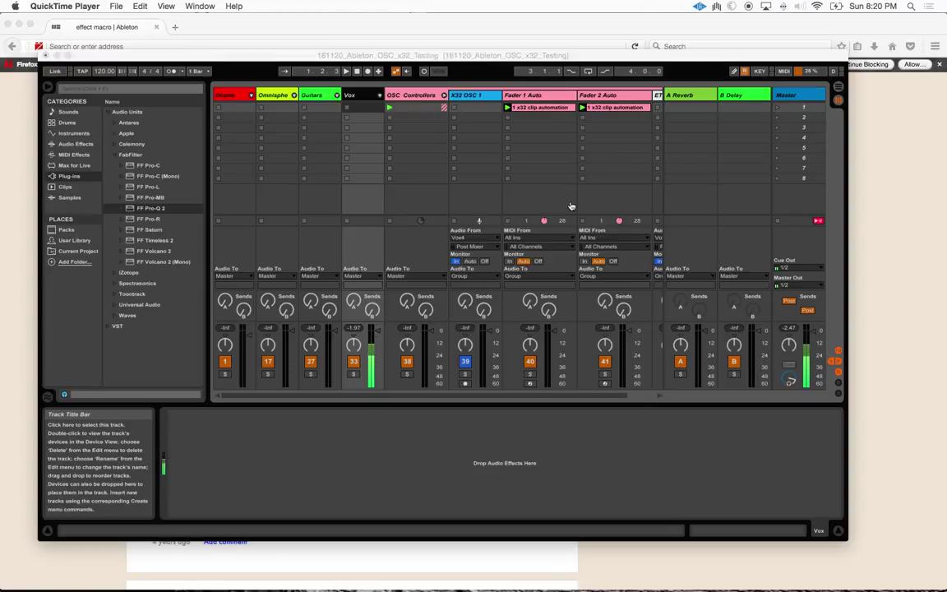
key("super+Tab")
key("super+Tab")
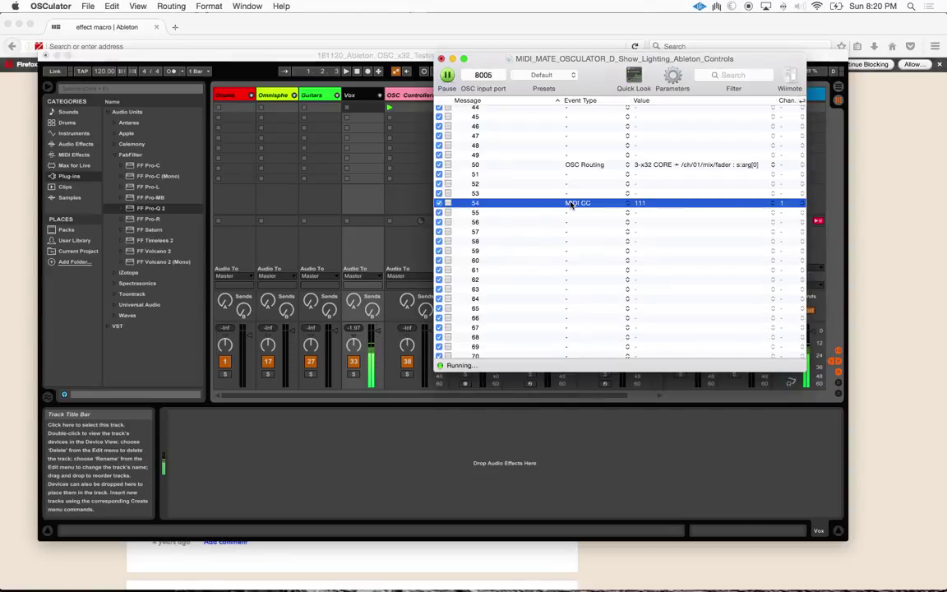
Bring OSCulator forward and review its /midi/program/16, MIDI CC and OSC Routing mappings
scroll(570, 162, "up", 15)
scroll(571, 162, "down", 3)
scroll(571, 162, "down", 5)
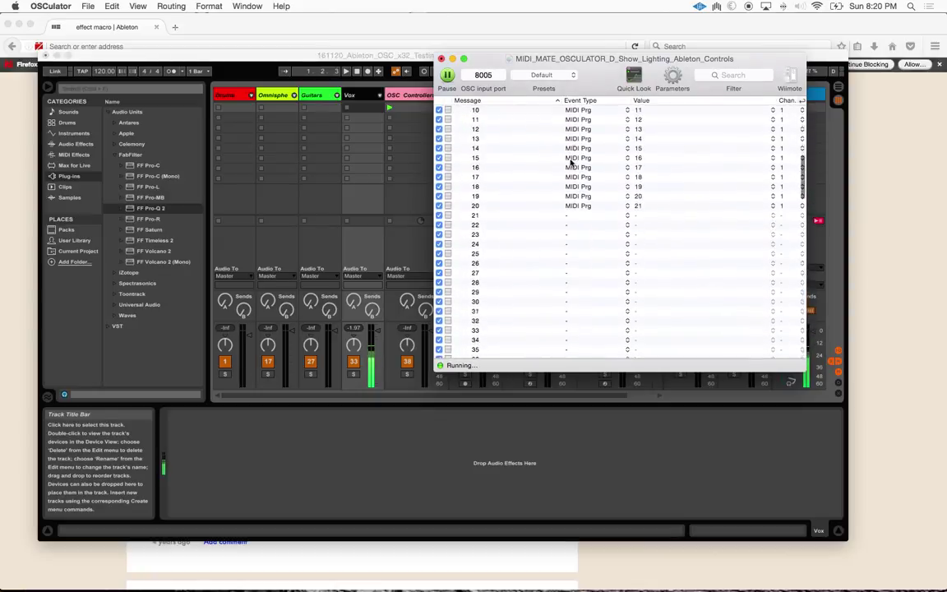
scroll(570, 162, "down", 20)
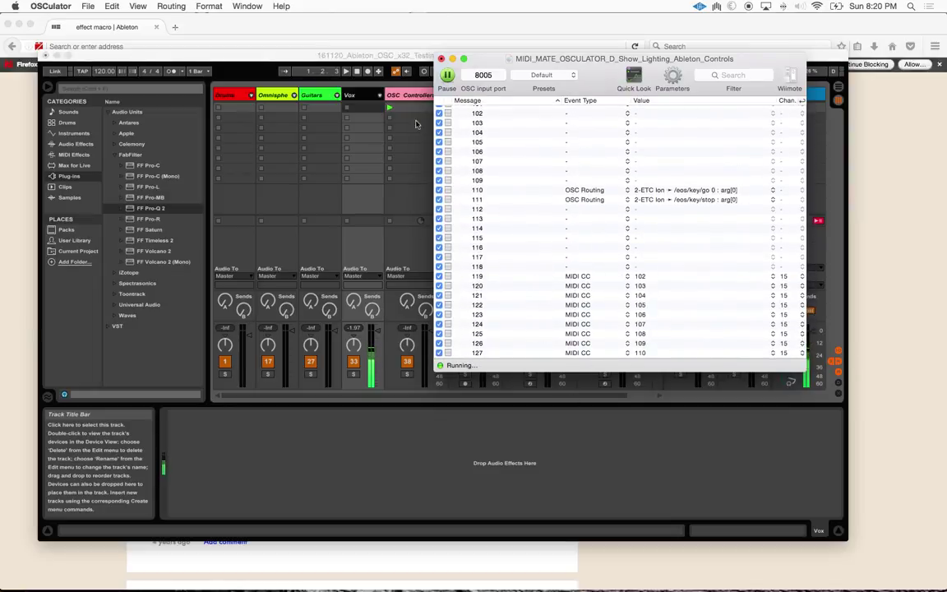
scroll(599, 316, "up", 3)
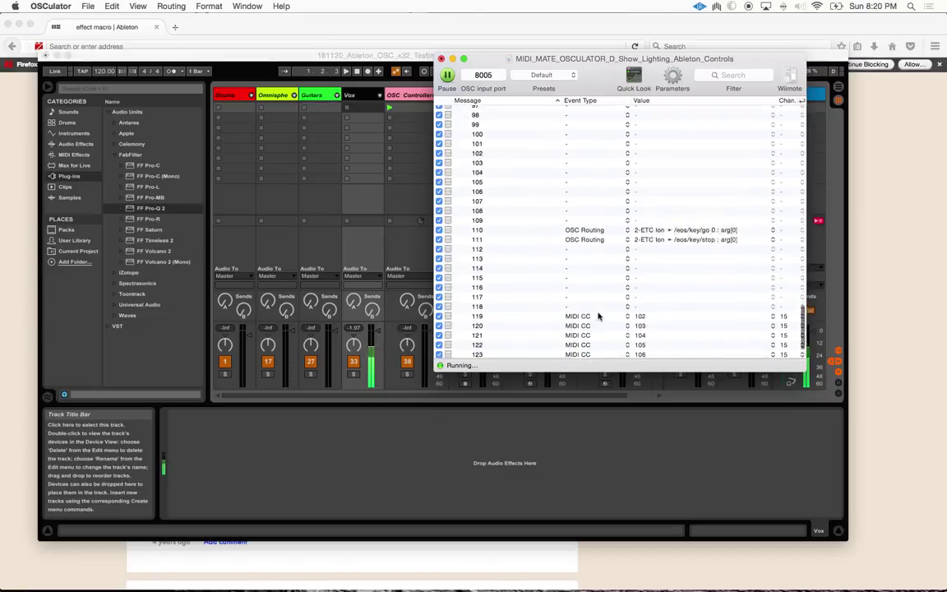
scroll(590, 265, "up", 15)
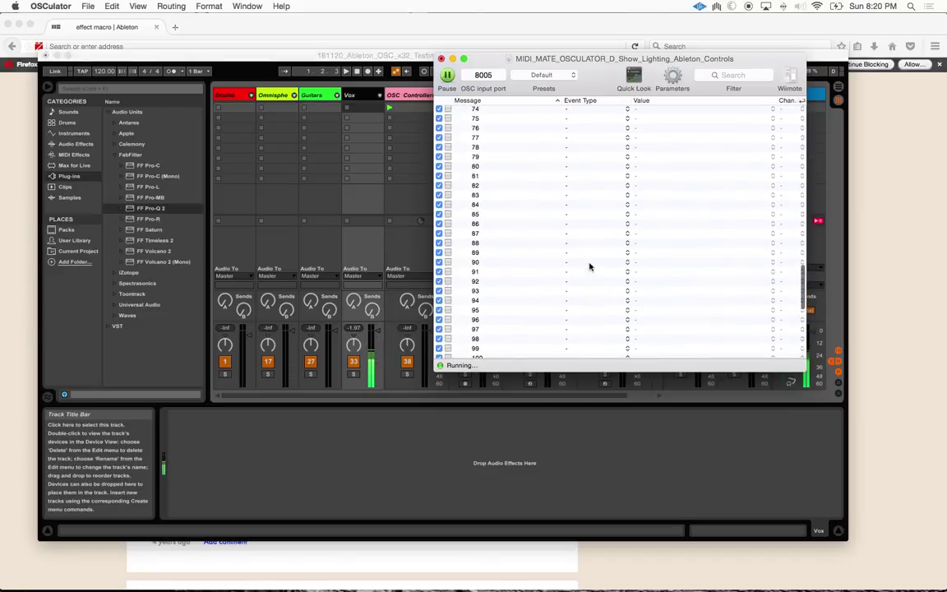
scroll(589, 266, "up", 8)
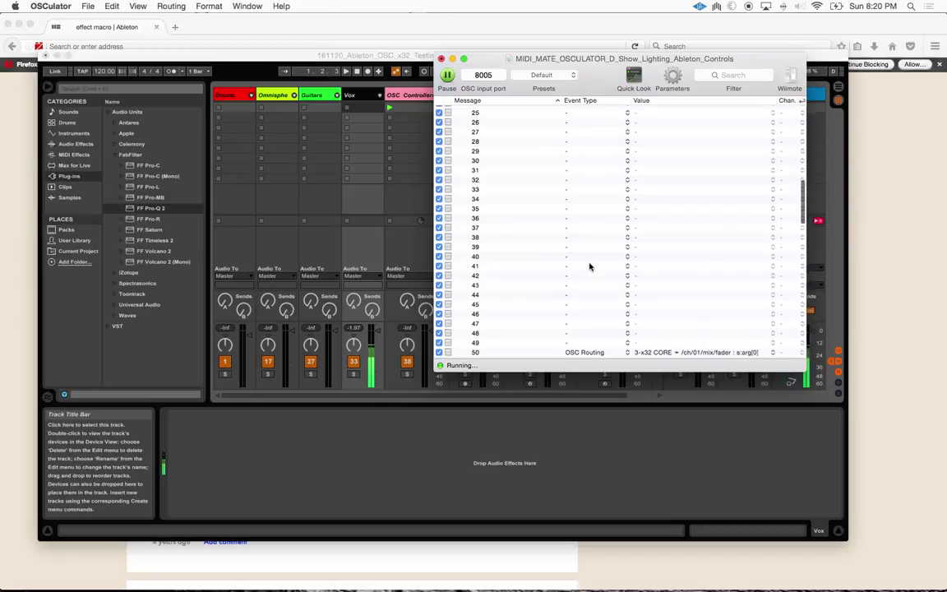
scroll(589, 265, "down", 8)
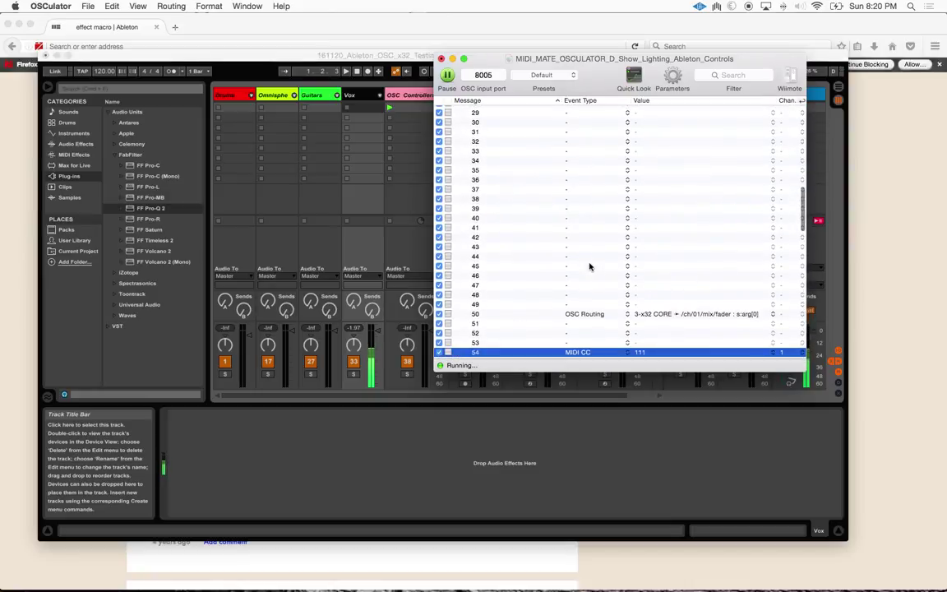
scroll(590, 266, "down", 10)
scroll(589, 266, "down", 6)
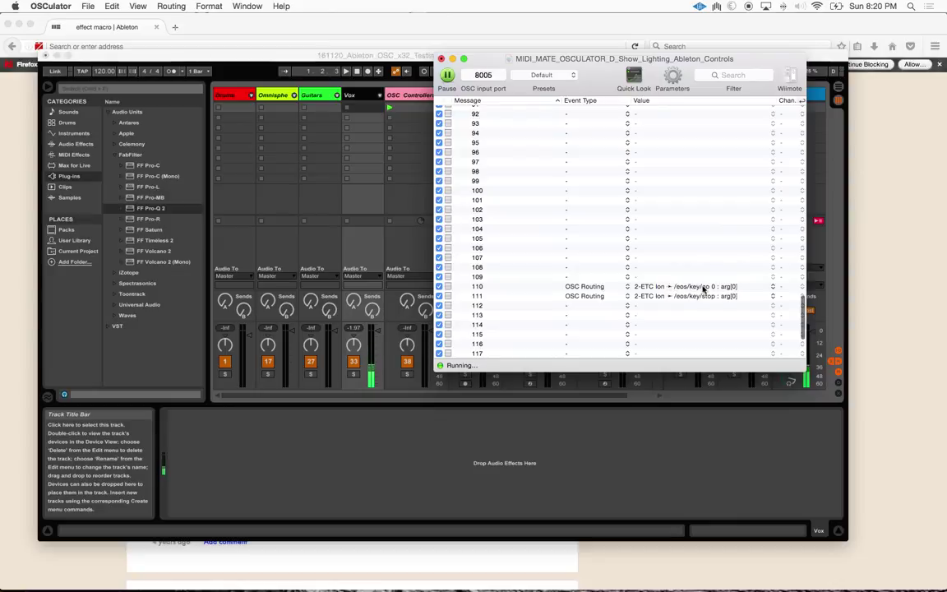
scroll(697, 296, "up", 20)
scroll(697, 296, "down", 4)
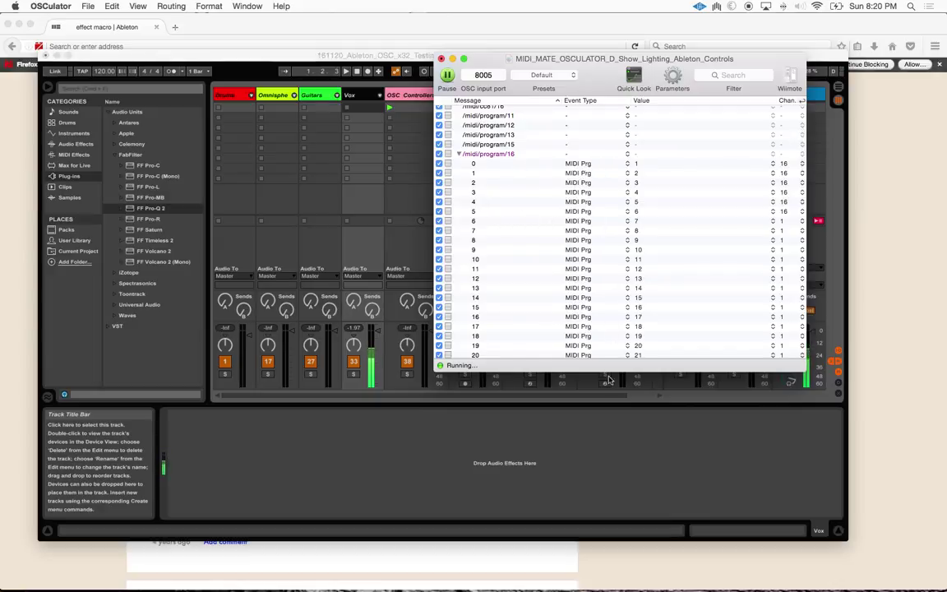
scroll(567, 296, "down", 2)
scroll(567, 296, "up", 3)
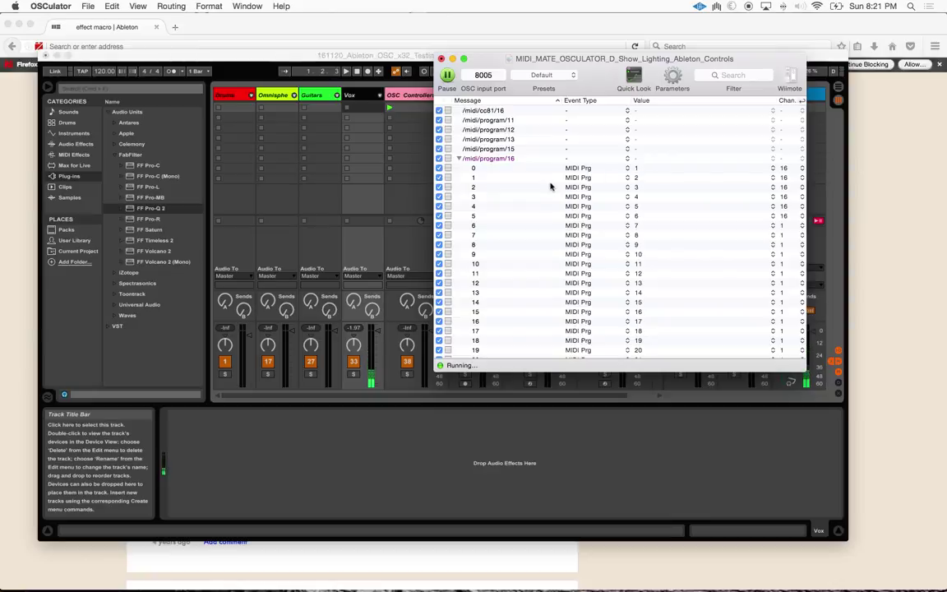
scroll(610, 205, "down", 5)
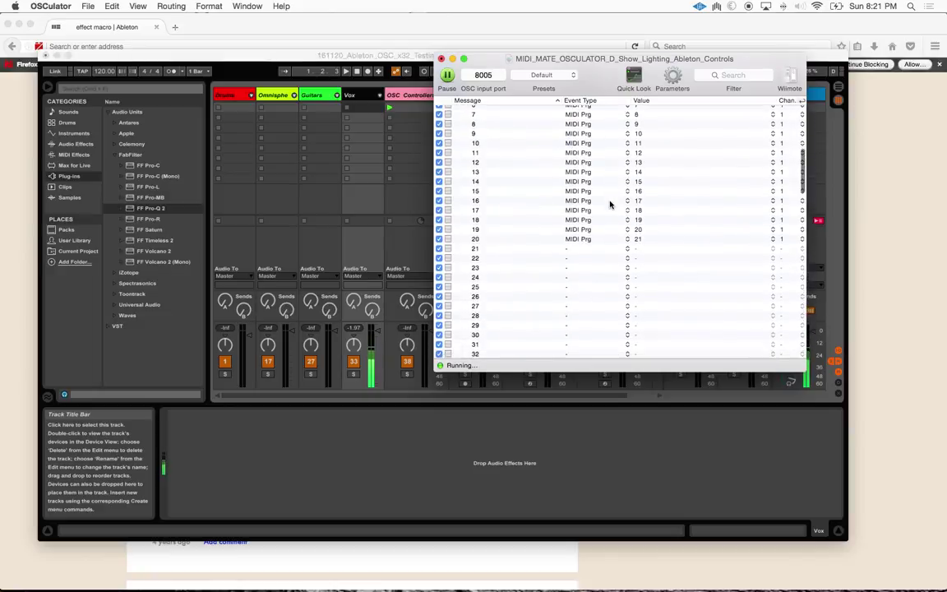
Check OSCulator rows 50–54 (x32 /ch/01/mix/fader, MIDI CC 111), then return to Ableton Live
scroll(610, 204, "down", 10)
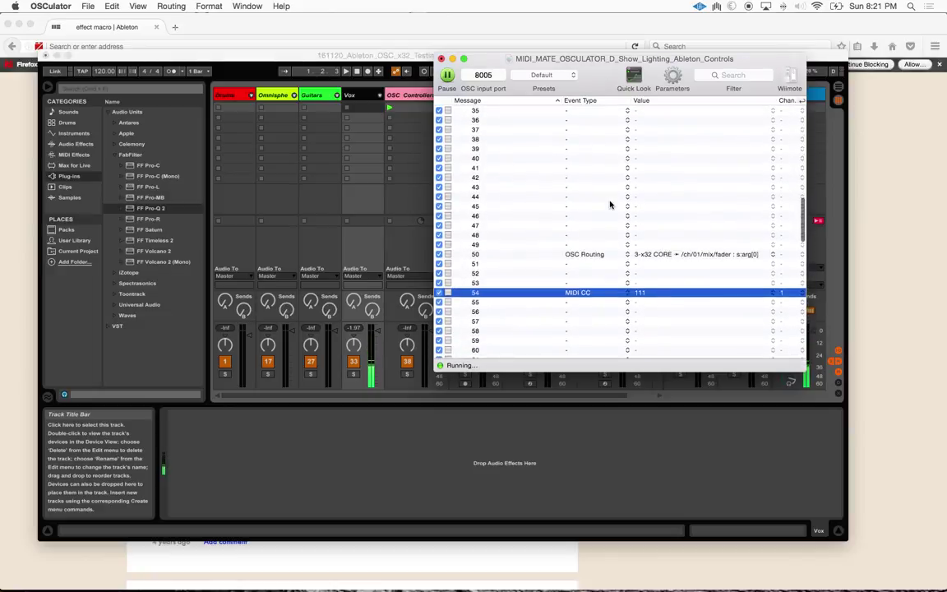
scroll(610, 205, "up", 15)
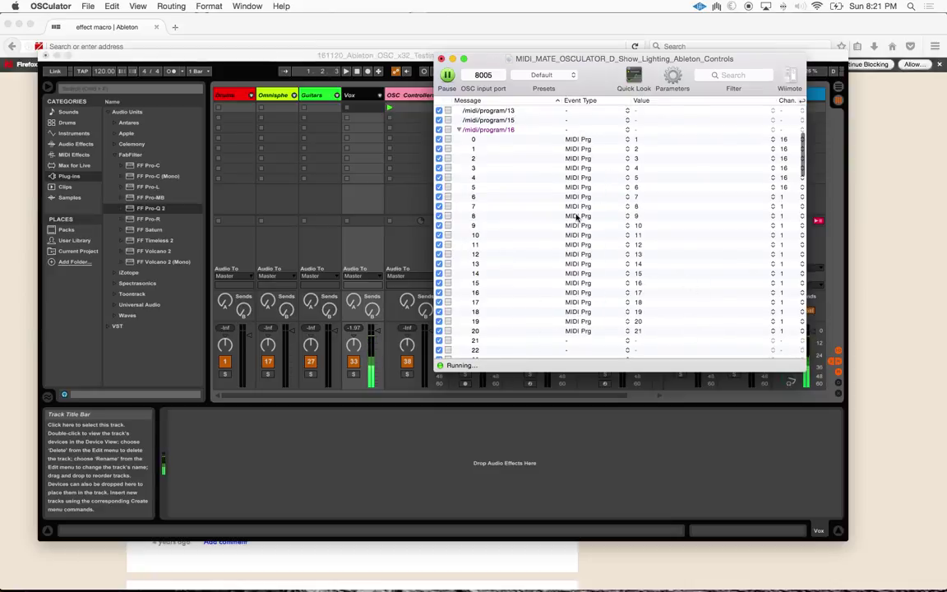
scroll(577, 214, "down", 5)
scroll(577, 212, "down", 6)
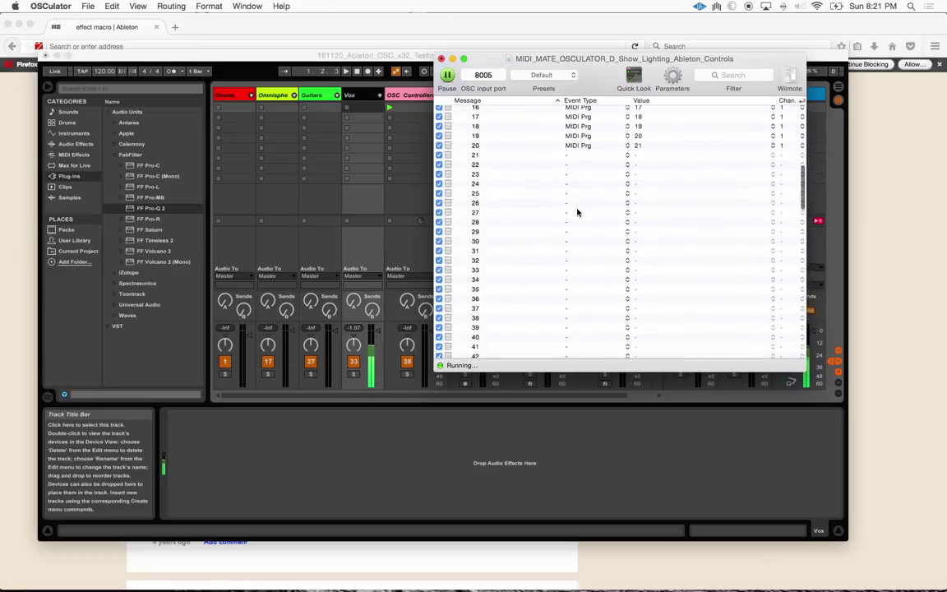
scroll(577, 212, "down", 4)
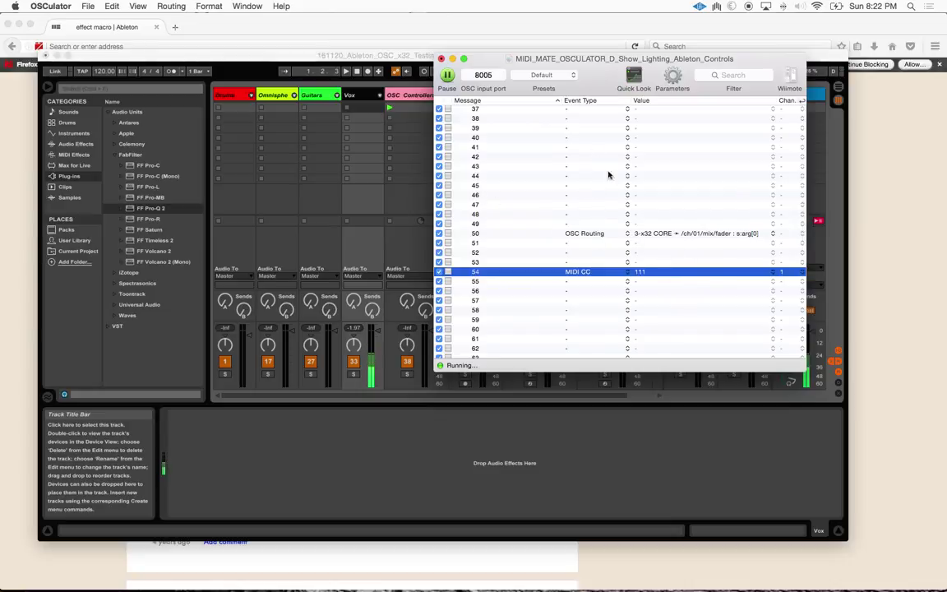
left_click(402, 58)
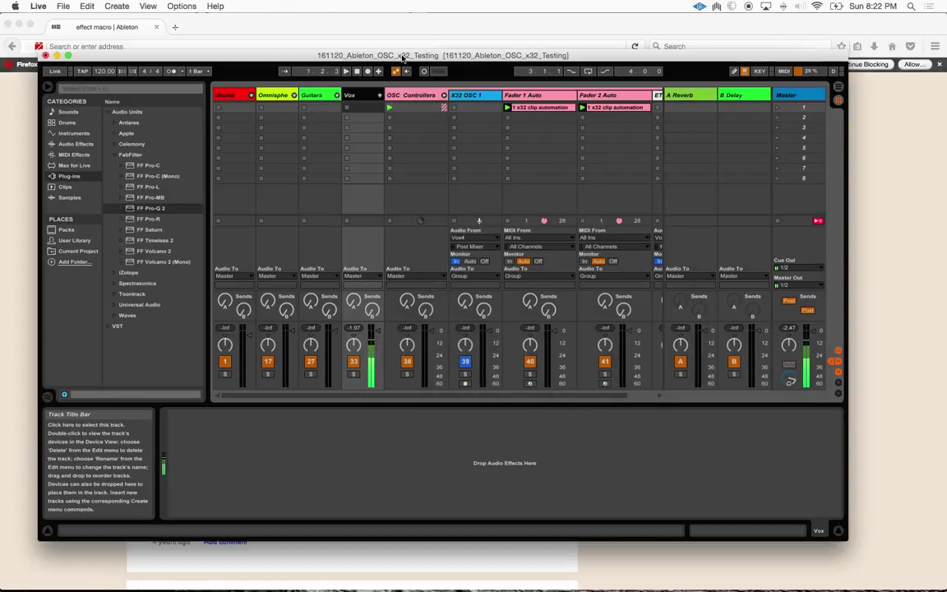
Show the X32 OSC 1 track's OSC Send device and list the installed Packs in the browser
left_click(414, 96)
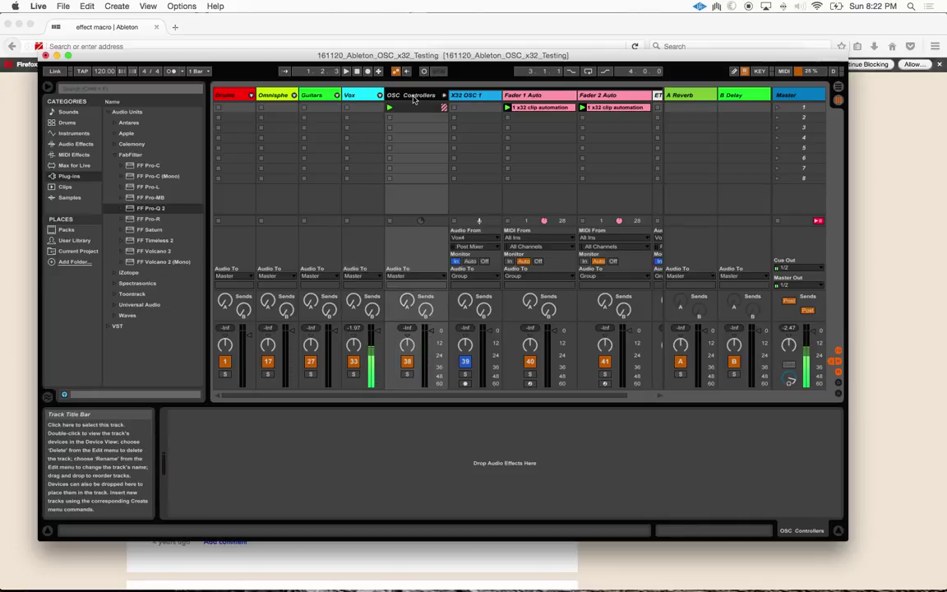
left_click(474, 97)
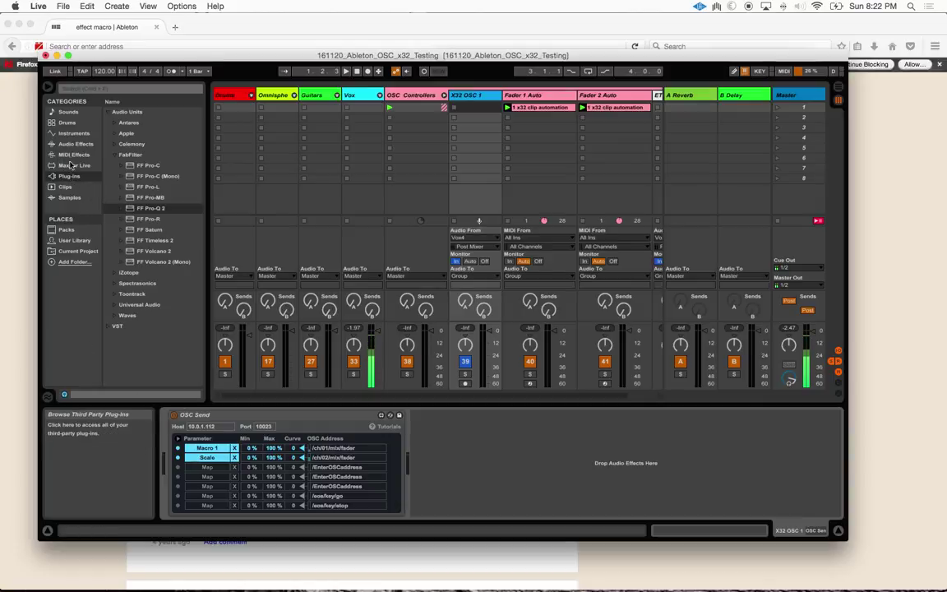
left_click(67, 231)
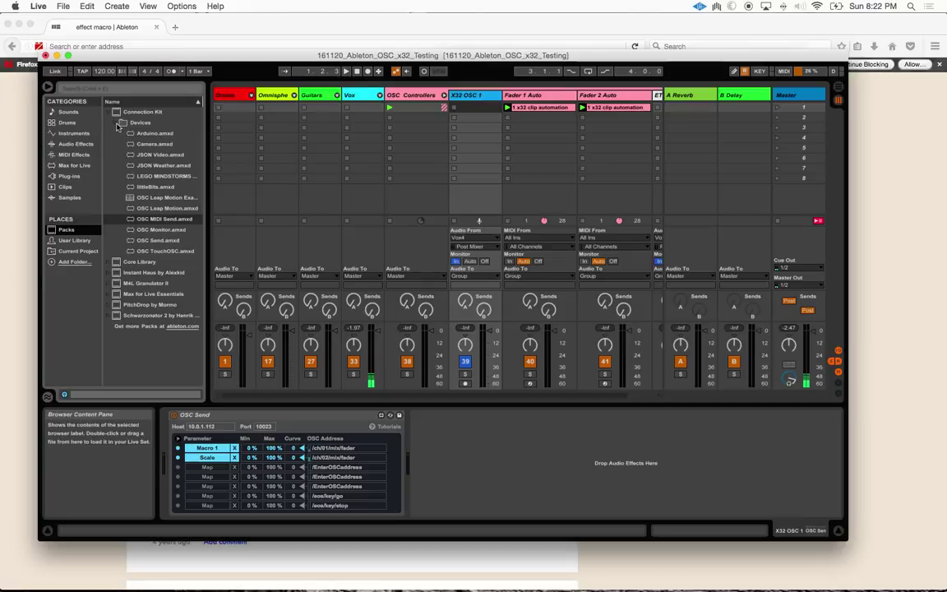
left_click(123, 125)
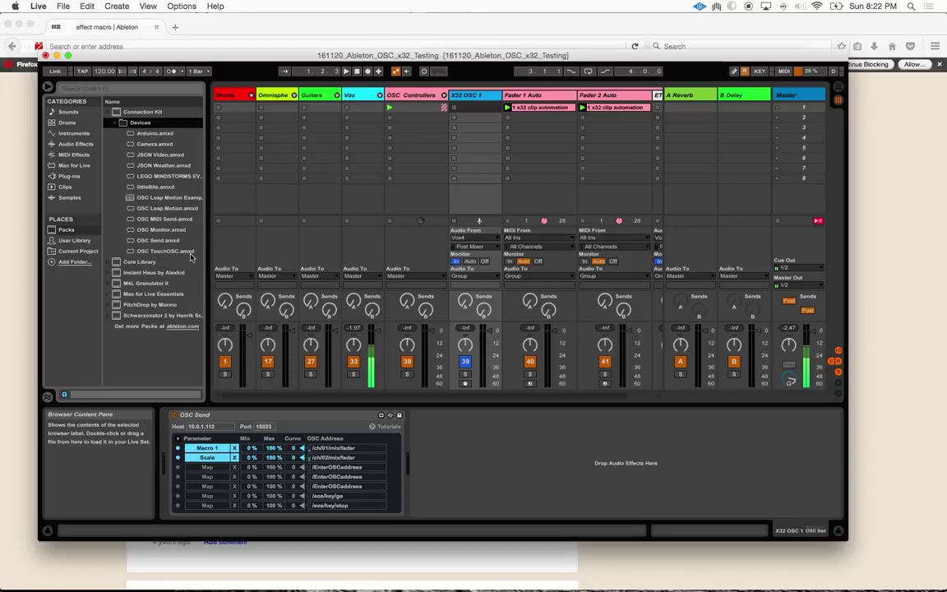
left_click(720, 9)
left_click(720, 8)
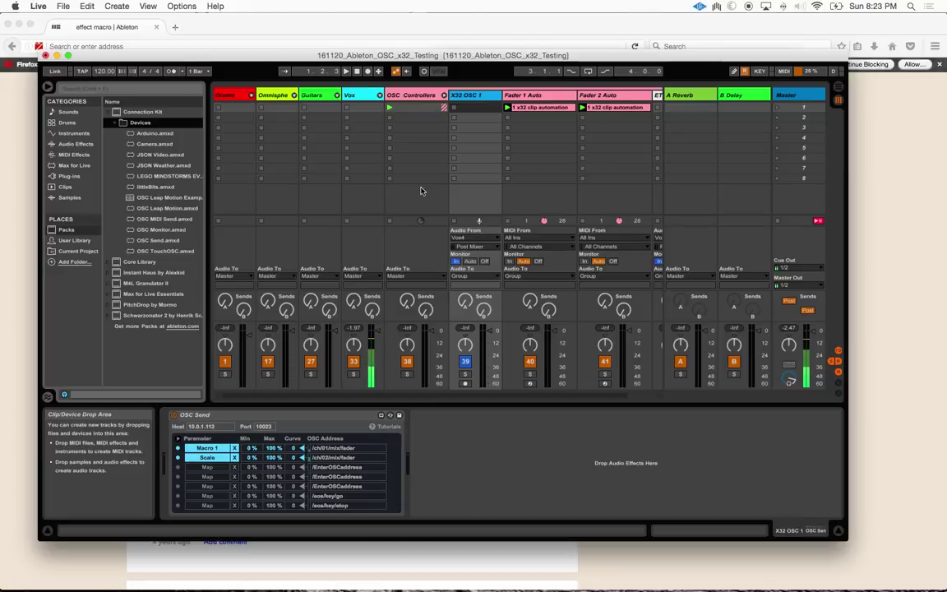
scroll(444, 177, "right", 2)
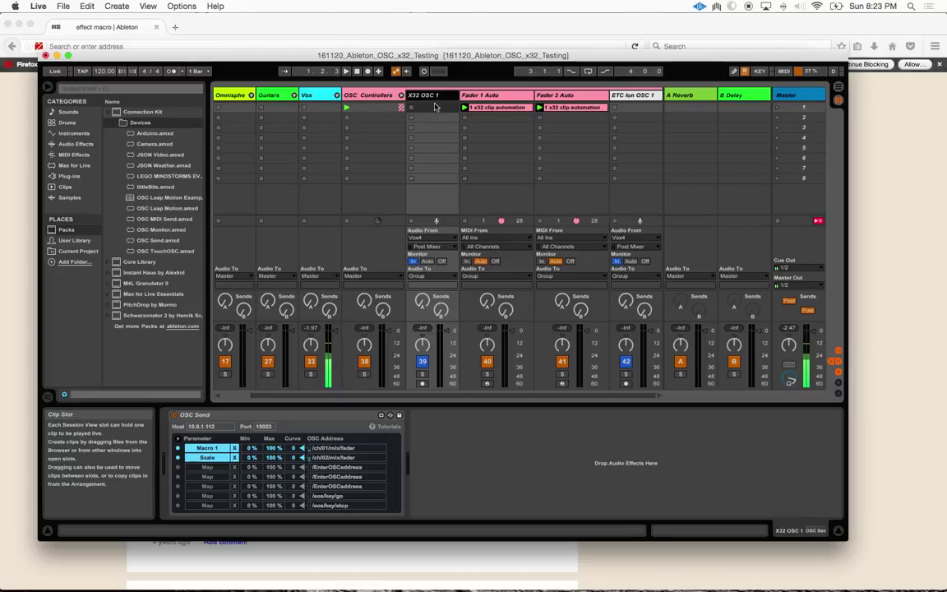
Stop every clip playing in the set
left_click(779, 222)
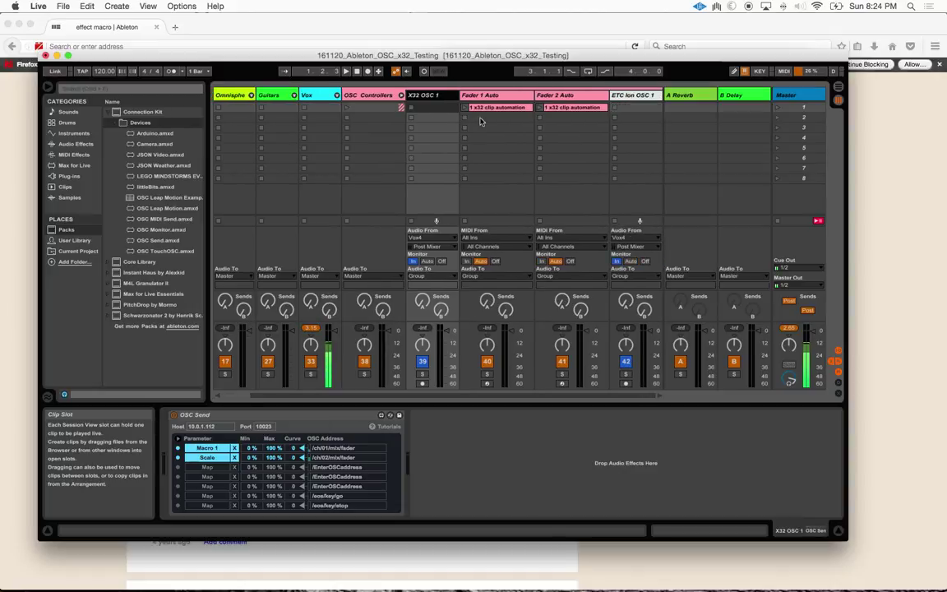
Select the Fader 1 Auto track's x32 clip automation clip
left_click(501, 109)
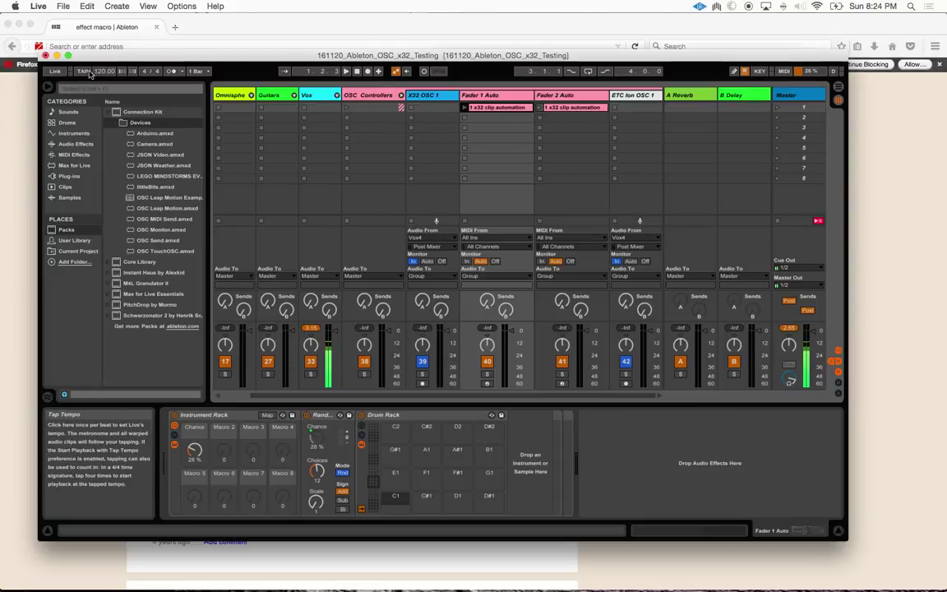
Tap out a new tempo five times with the TAP button
scroll(105, 75, "down", 2)
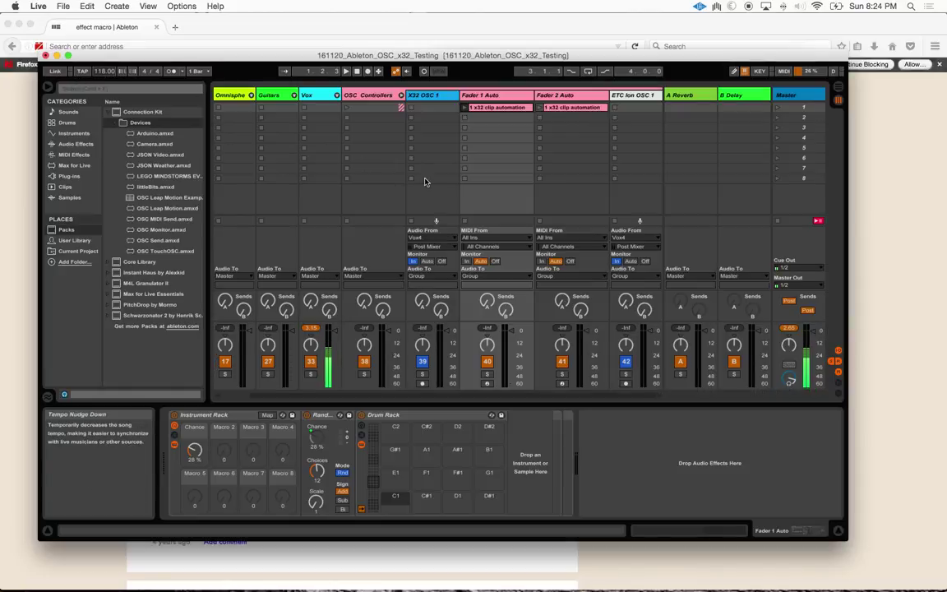
left_click(85, 75)
left_click(86, 75)
left_click(86, 75)
left_click(86, 75)
left_click(86, 75)
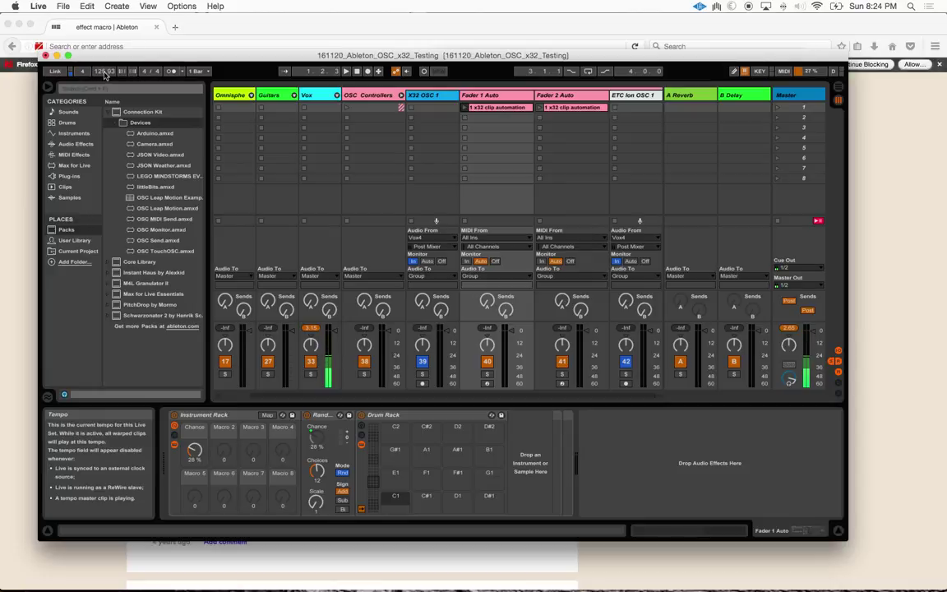
Set the set tempo back to 120 BPM
left_click(103, 72)
type("120")
key("Return")
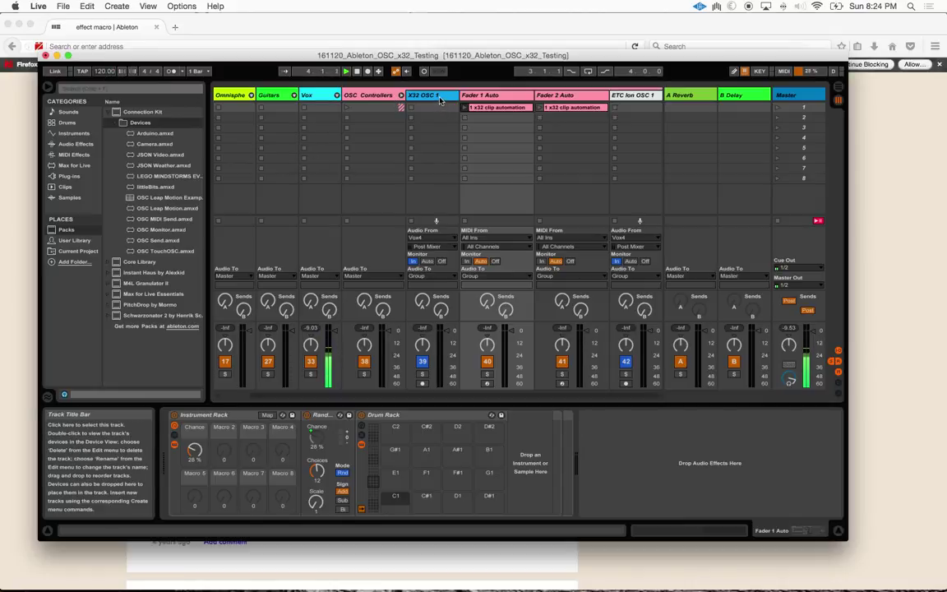
Open the Fader 1 Auto track's 1 x32 clip details with its Envelopes box shown
left_click(490, 96)
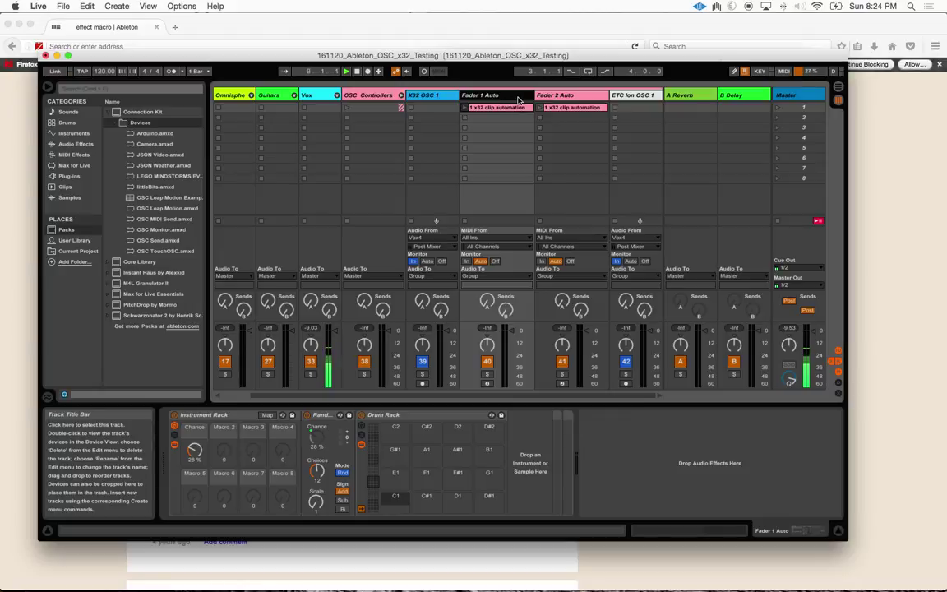
double_click(500, 110)
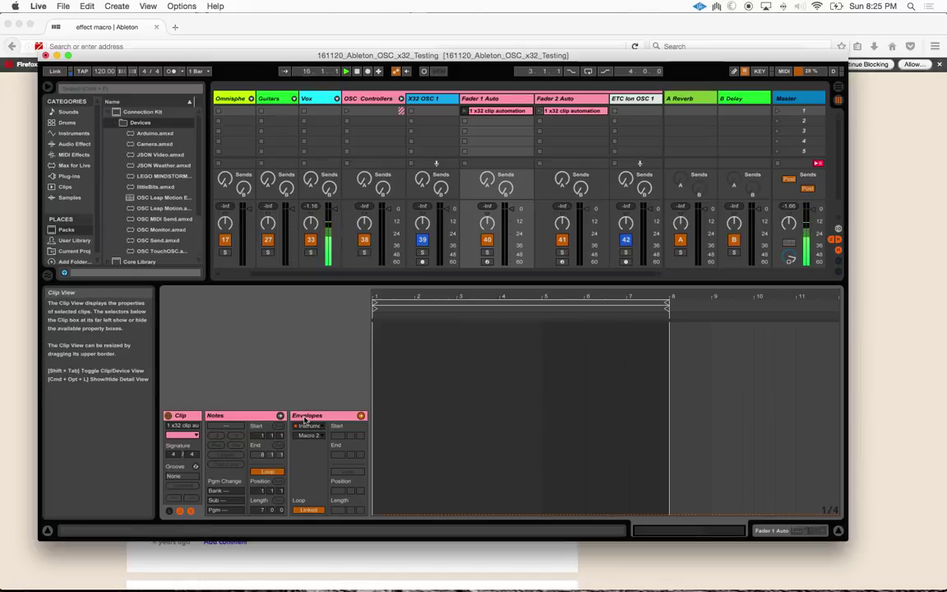
left_click(190, 512)
left_click(190, 511)
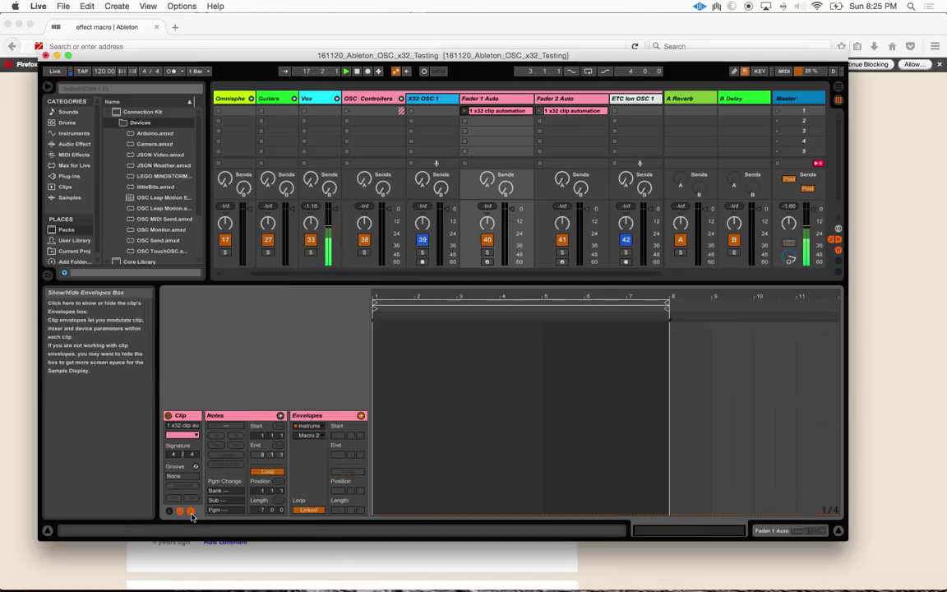
Keep Instrument Rack as the envelope's device and show Fader 1 Auto's devices again
left_click(317, 428)
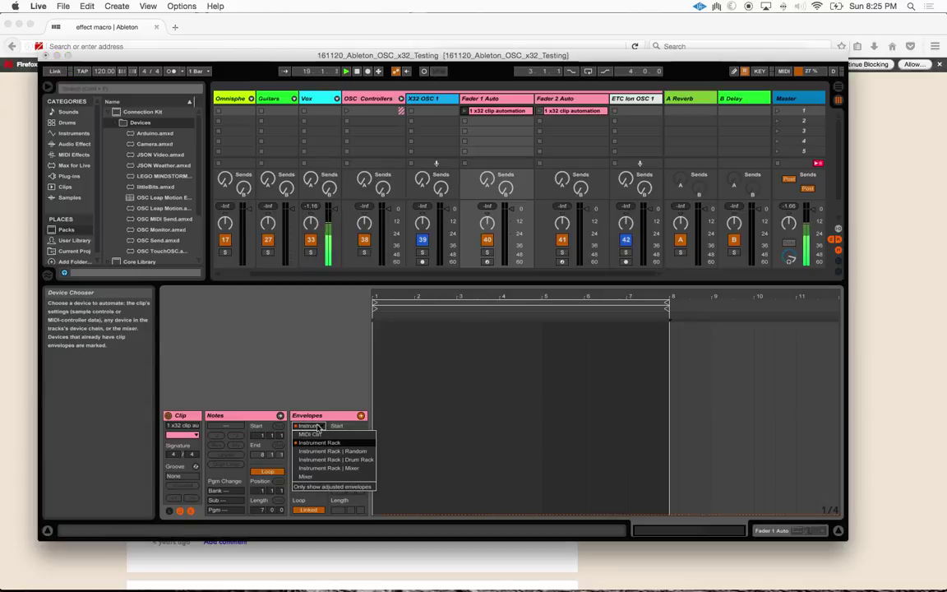
left_click(316, 378)
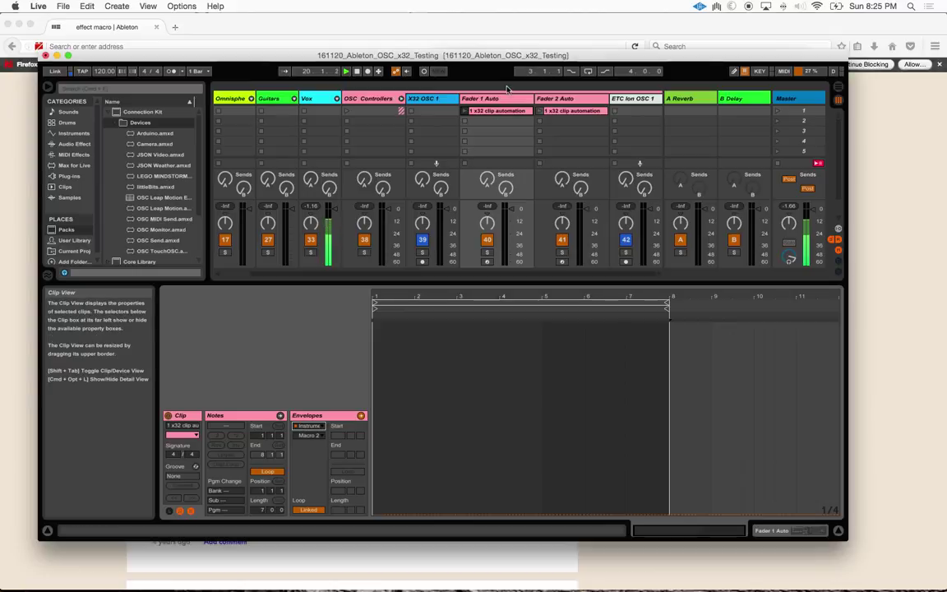
double_click(504, 100)
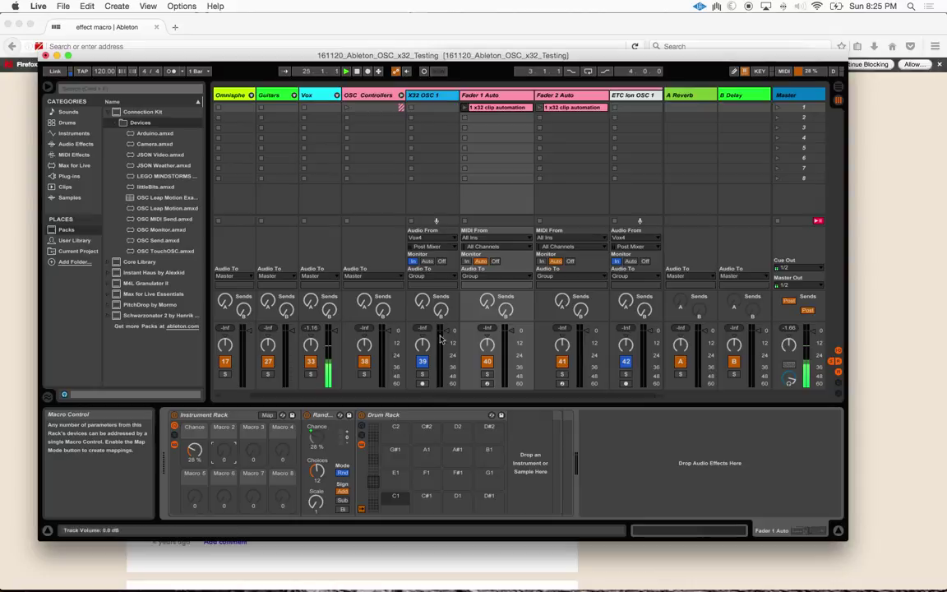
Alternate between the X32 OSC 1 OSC Send device and Fader 1 Auto's racks, ending on the racks
left_click(434, 105)
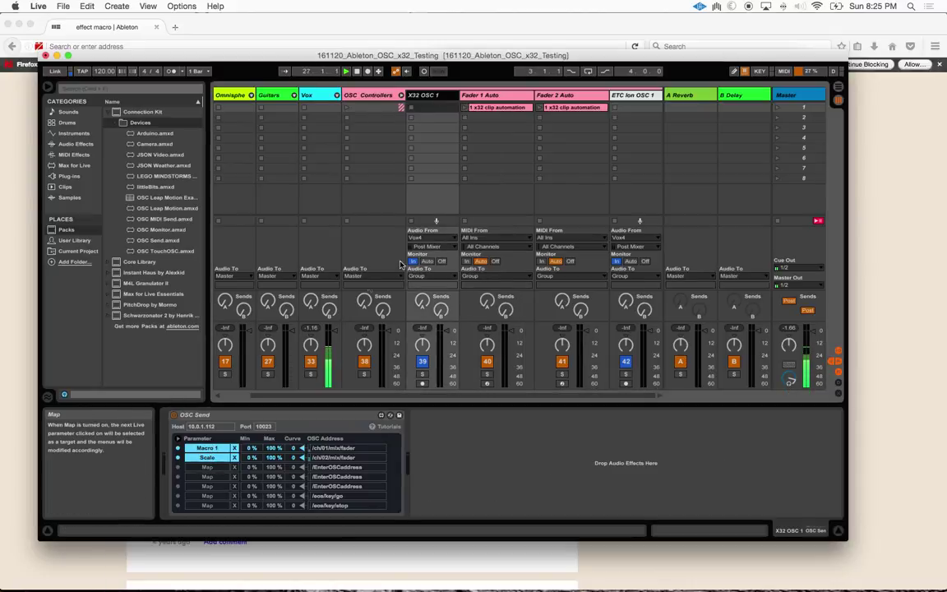
left_click(507, 93)
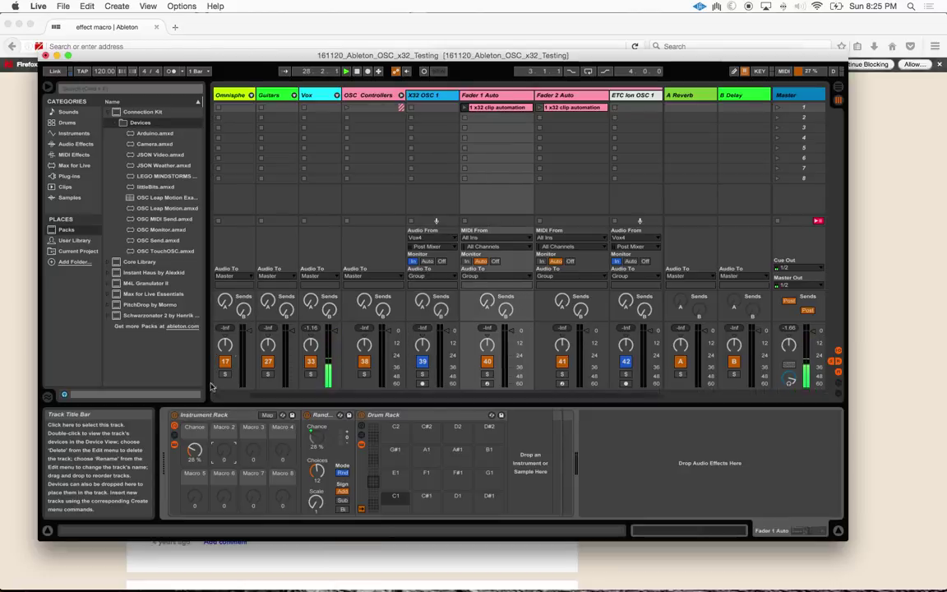
left_click(434, 94)
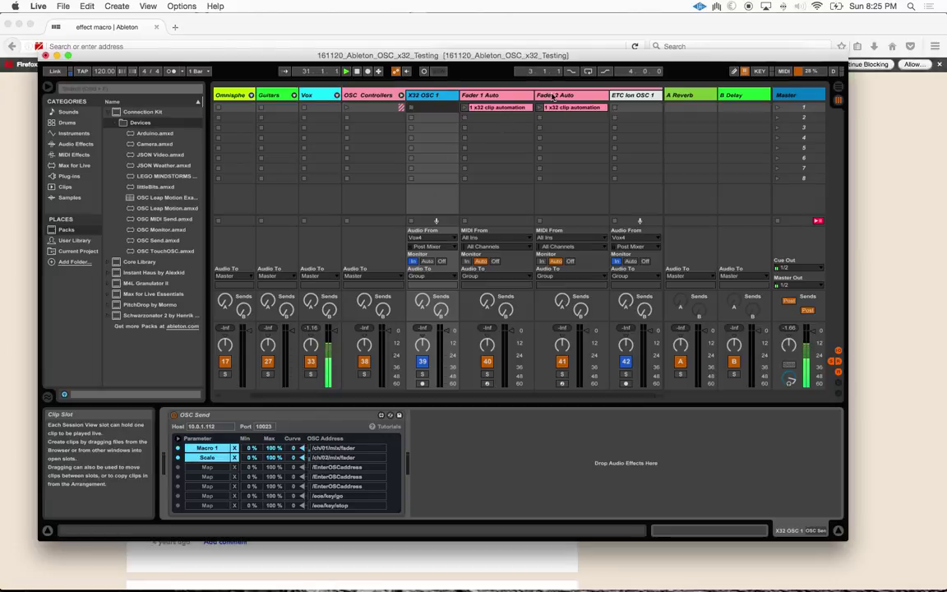
left_click(523, 96)
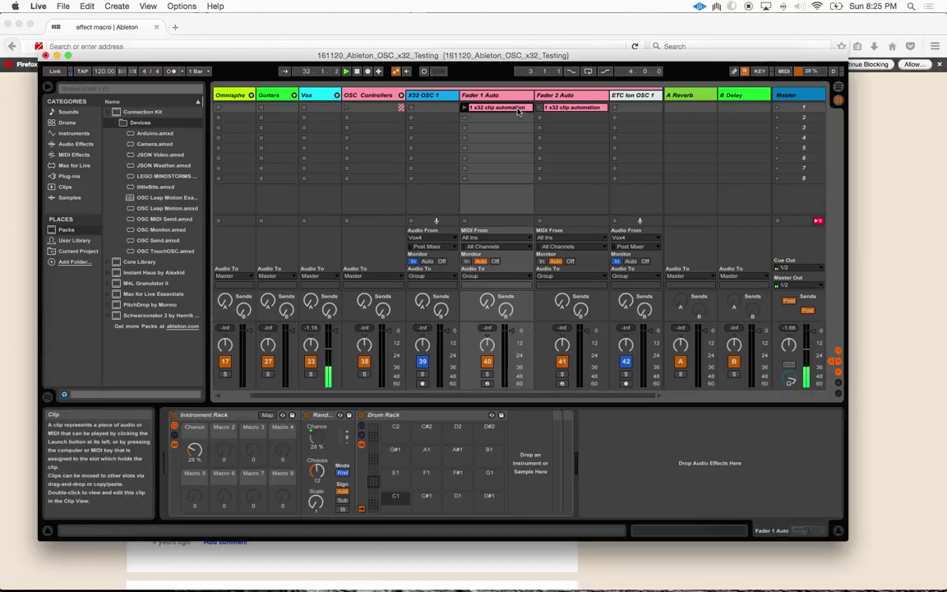